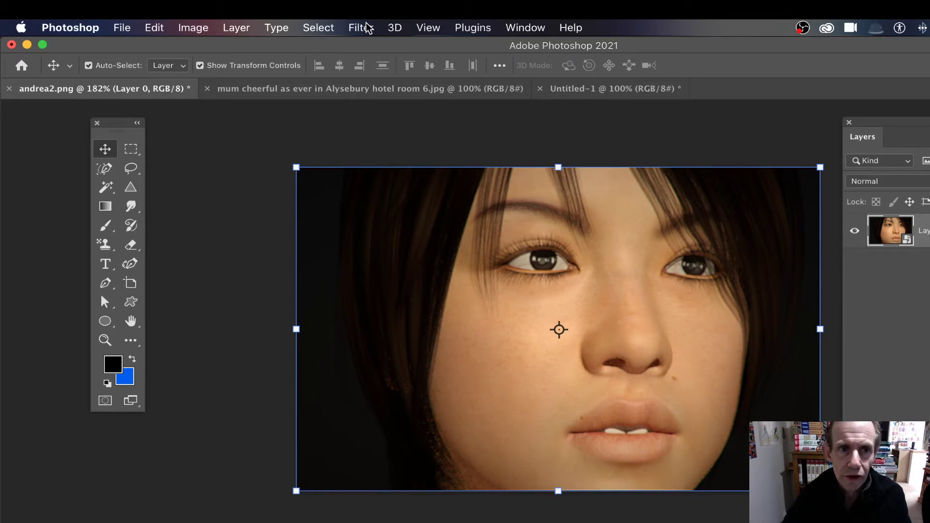
Open Neural Filters from the Filter menu, listing Skin Smoothing and Style Transfer
left_click(361, 28)
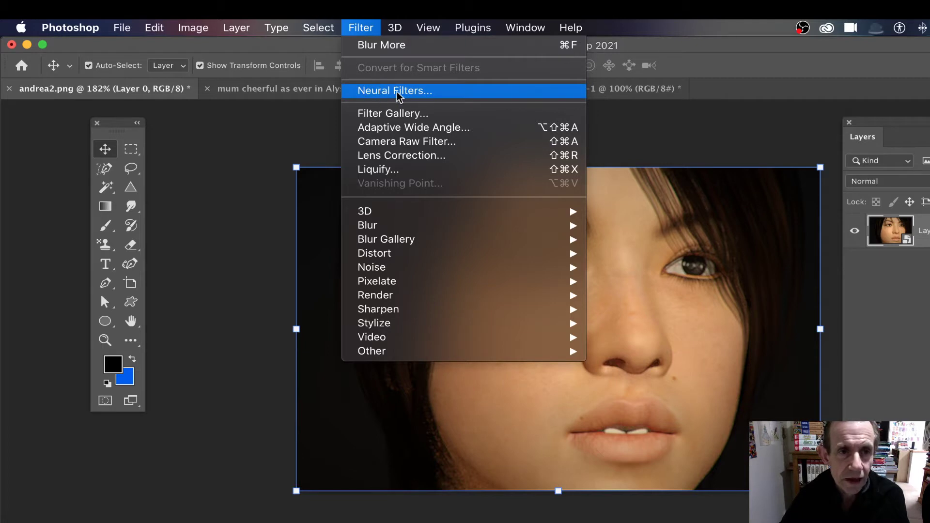
left_click(420, 94)
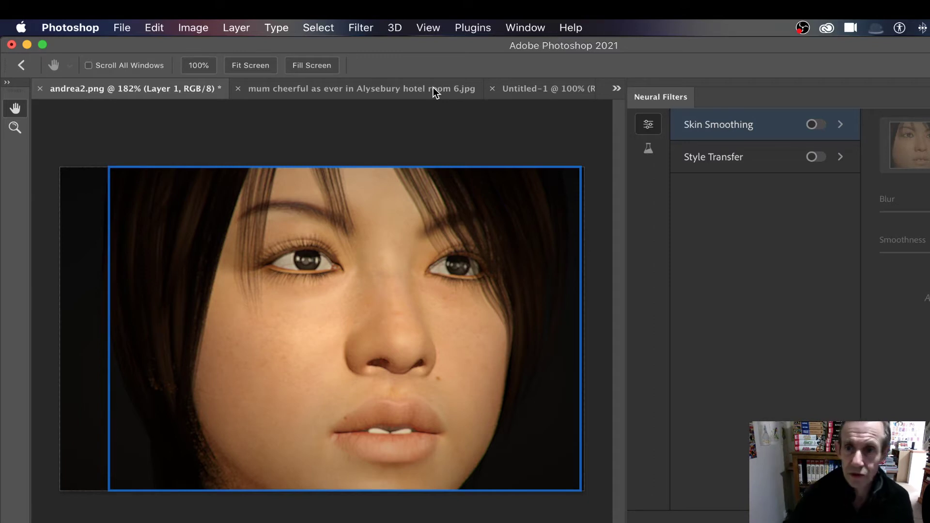
Show the beta filters, view Photo Restoration's description, and close its feedback prompt
left_click(649, 151)
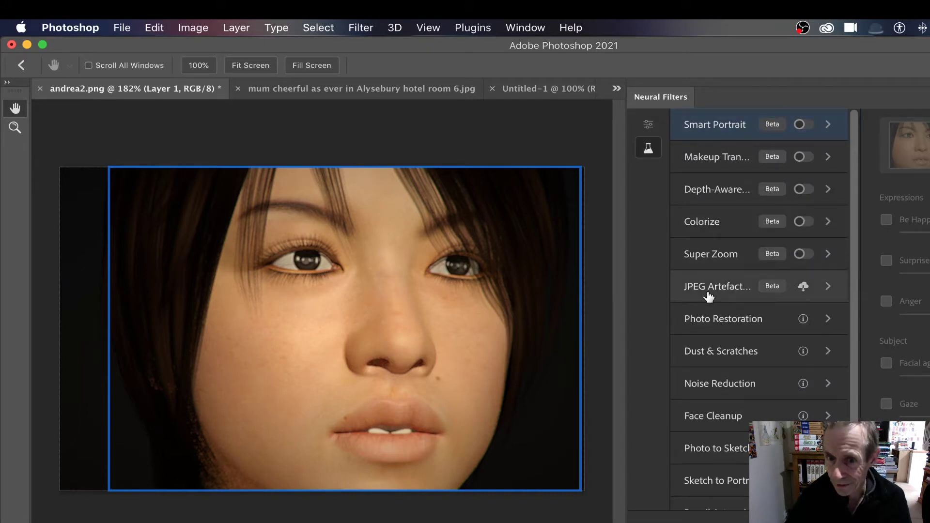
left_click(731, 328)
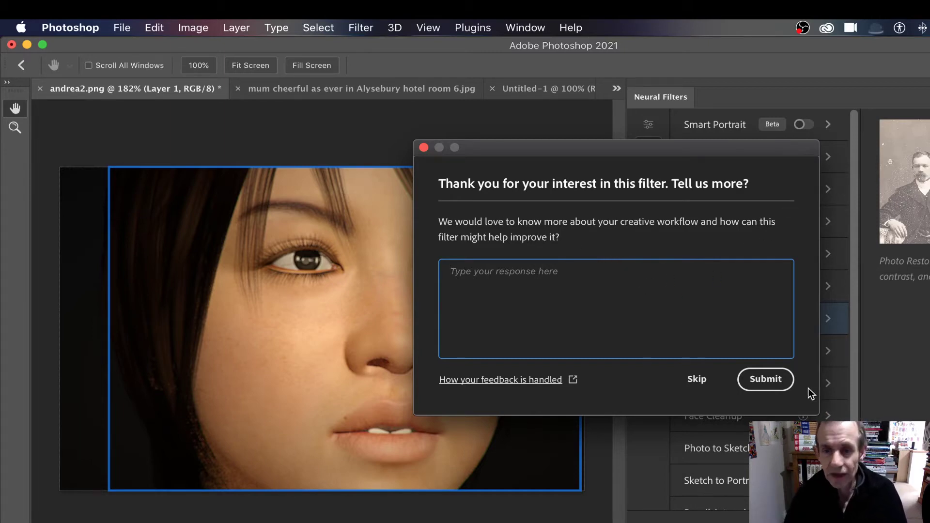
left_click(697, 380)
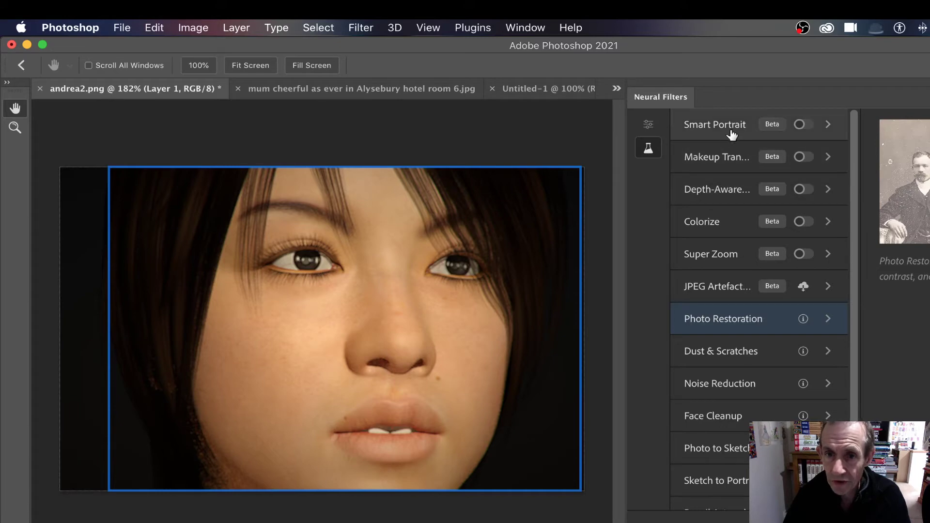
Open Smart Portrait to review its Expressions and Subject options
mouse_move(725, 130)
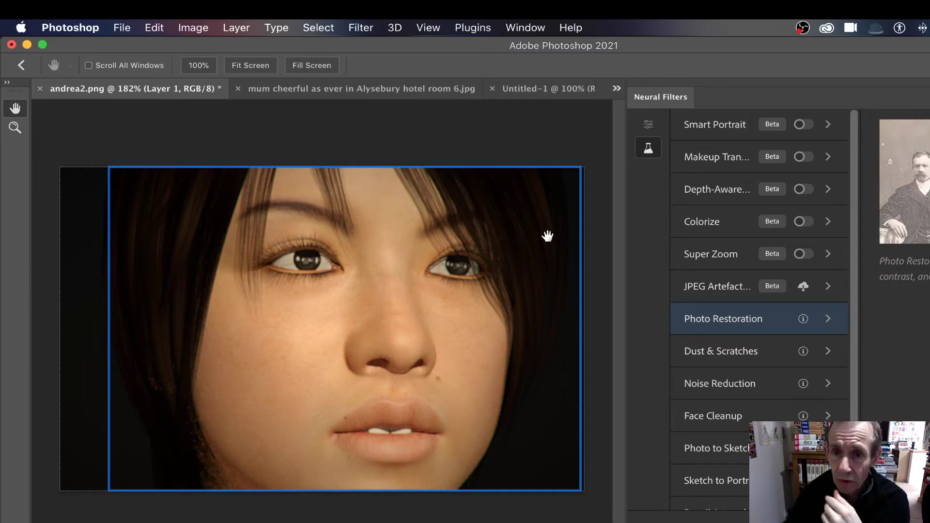
left_click(729, 127)
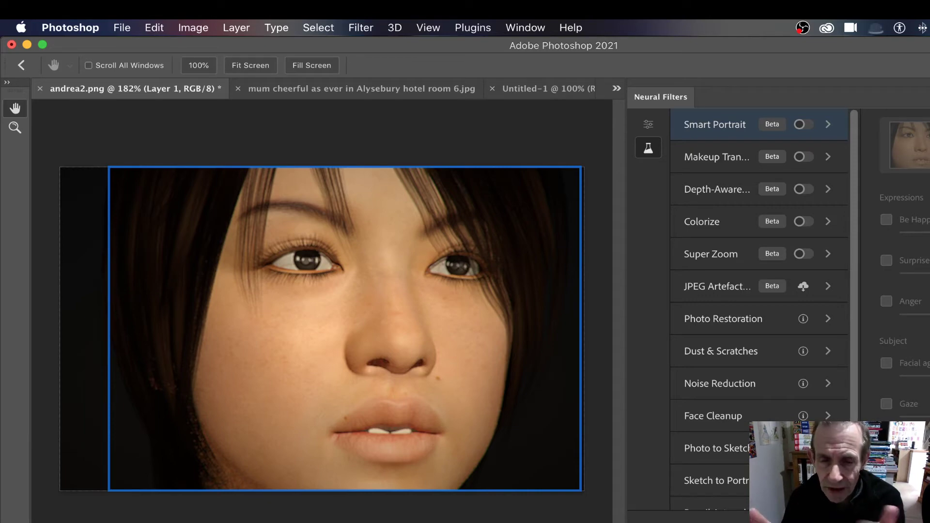
Download the JPEG Artefacts Removal beta filter and turn it on at High strength
left_click(648, 127)
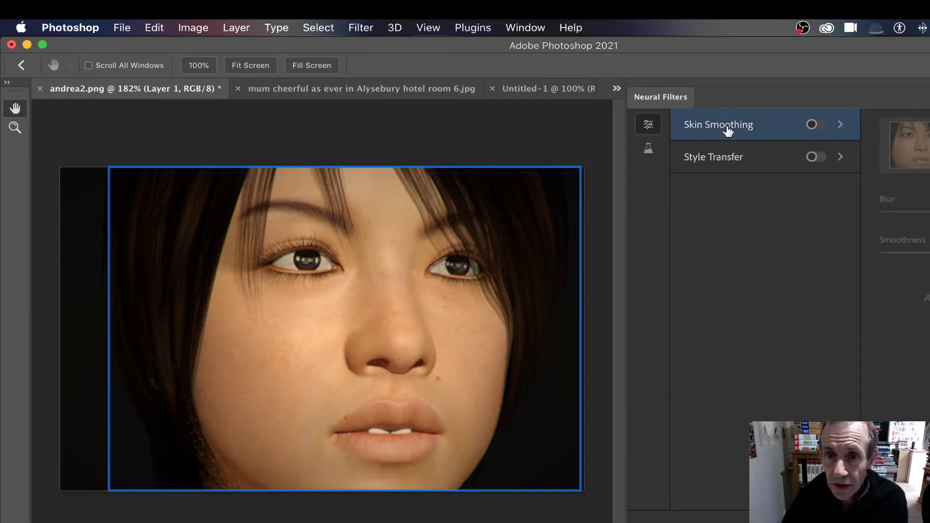
left_click(649, 147)
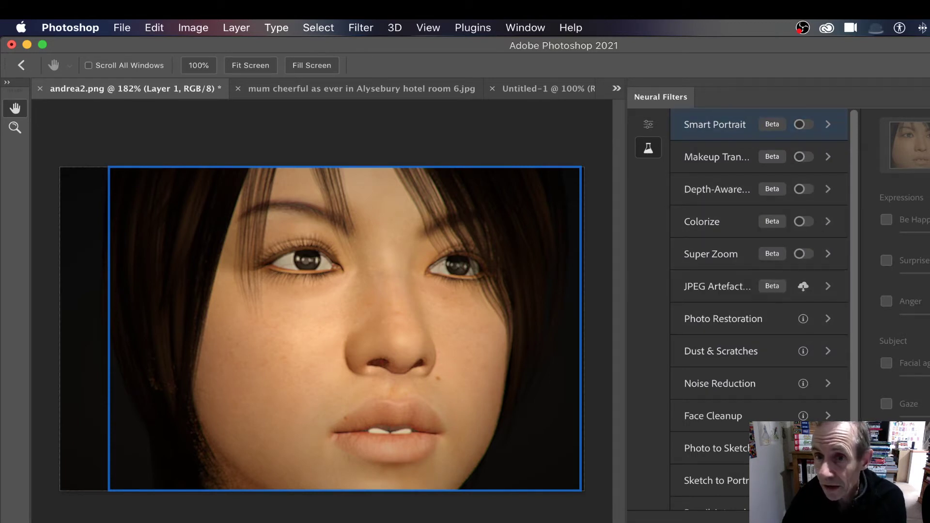
left_click(803, 287)
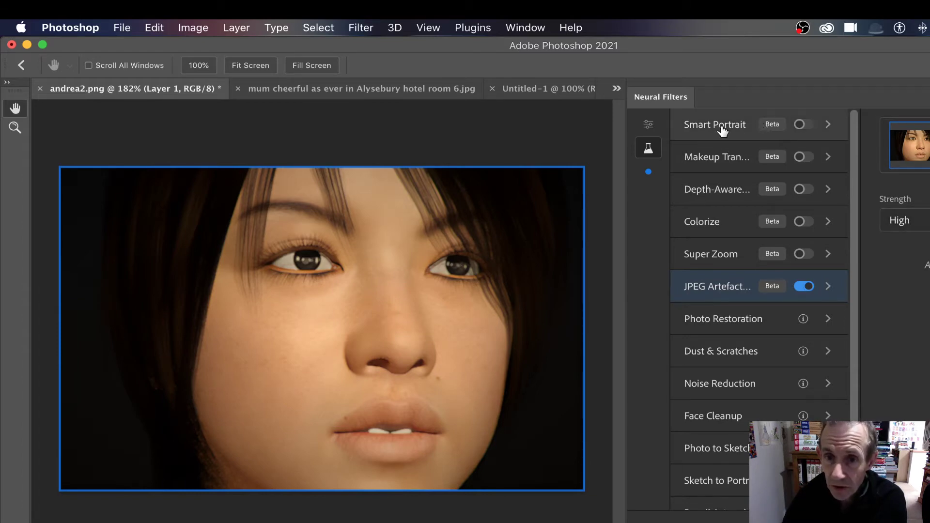
Turn on Makeup Transfer, leaving its reference image unset
left_click(721, 157)
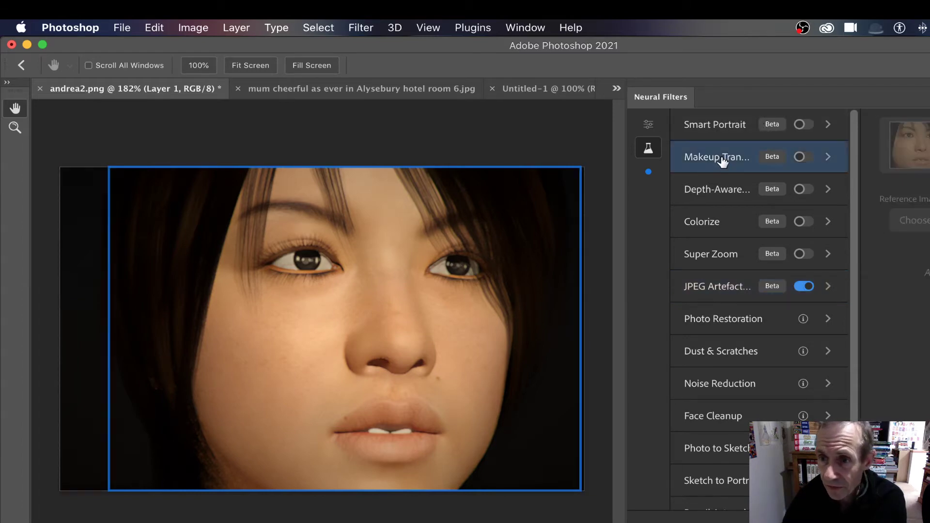
mouse_move(721, 161)
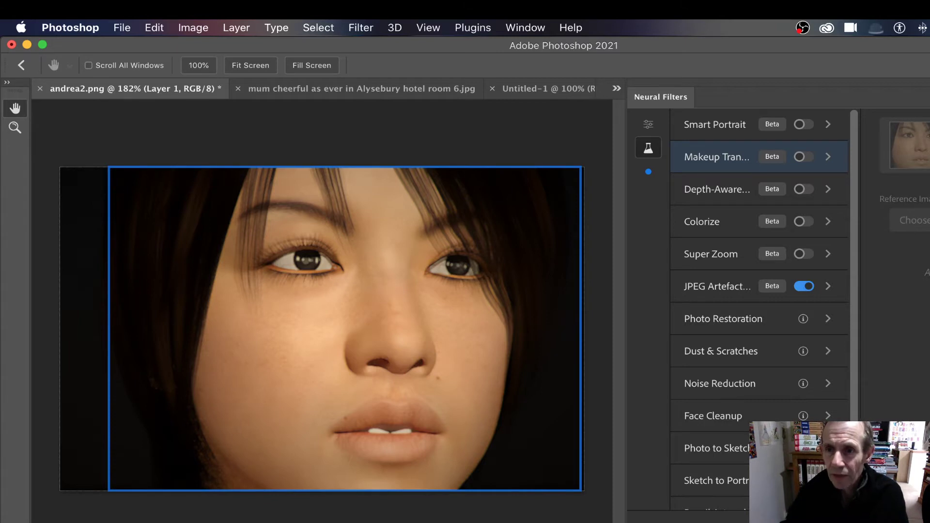
left_click(804, 156)
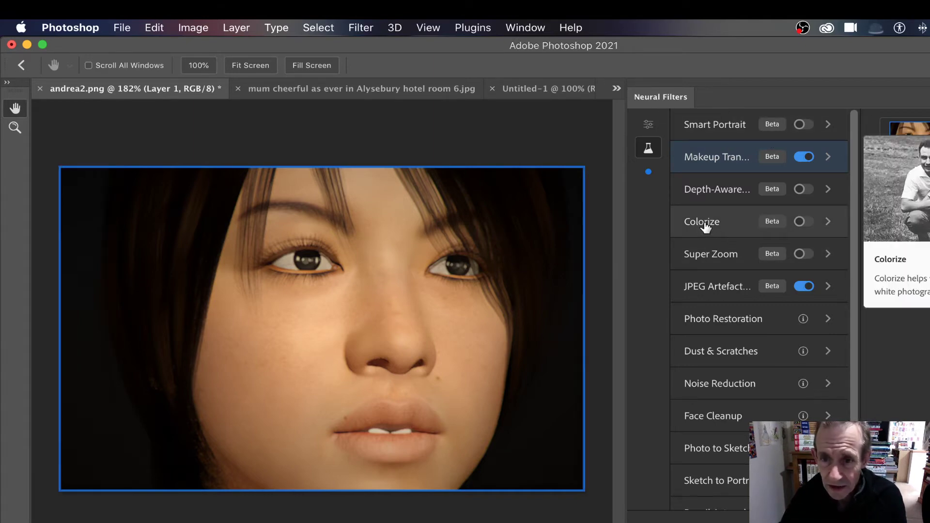
Turn on Colorize for the portrait and preview the result
left_click(706, 224)
left_click(811, 224)
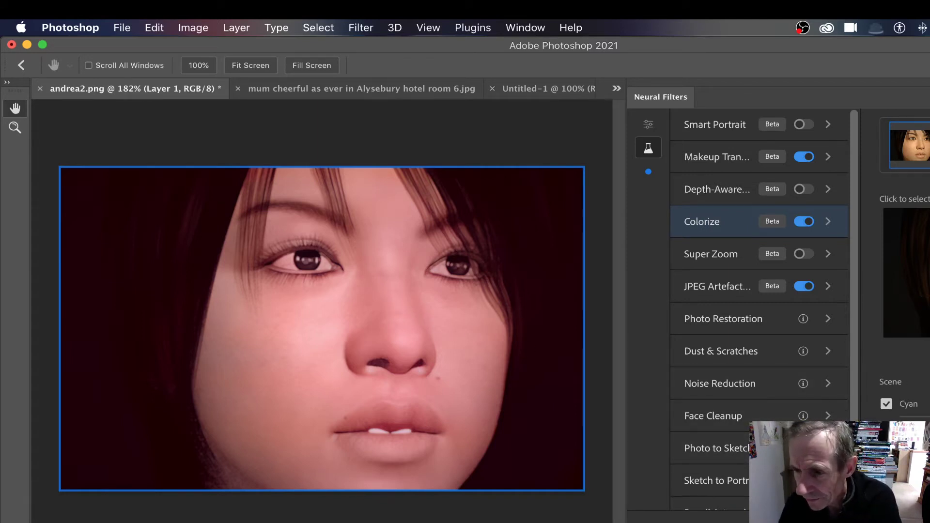
scroll(903, 290, "down", 5)
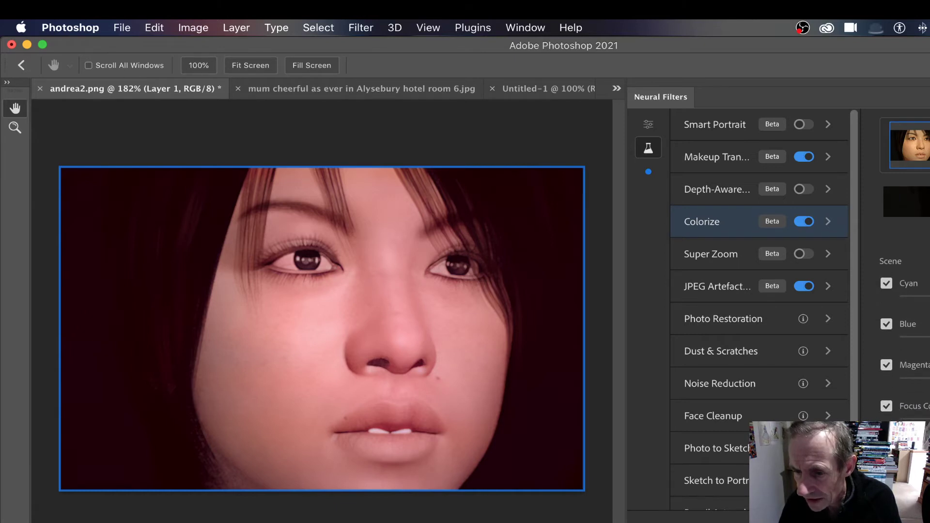
scroll(904, 291, "up", 5)
Switch off Colorize, Makeup Transfer and JPEG Artefacts Removal
left_click(804, 221)
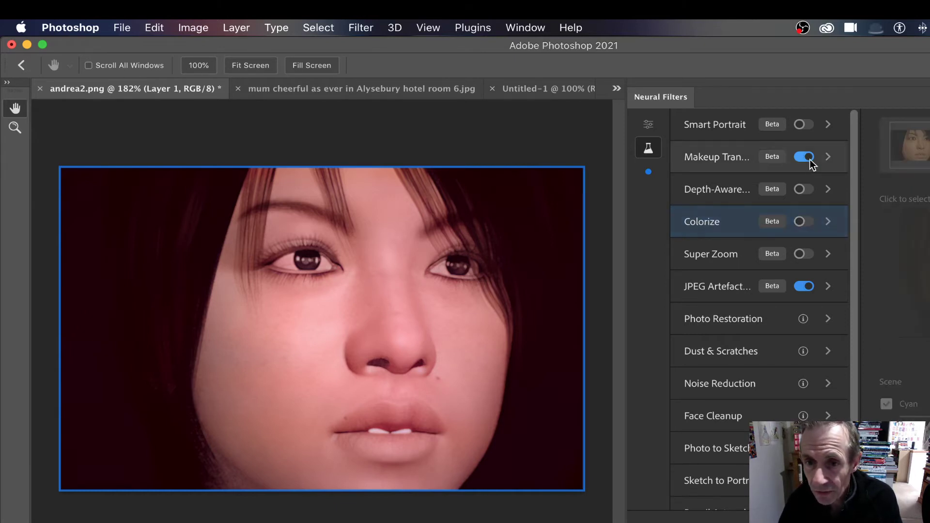
left_click(804, 157)
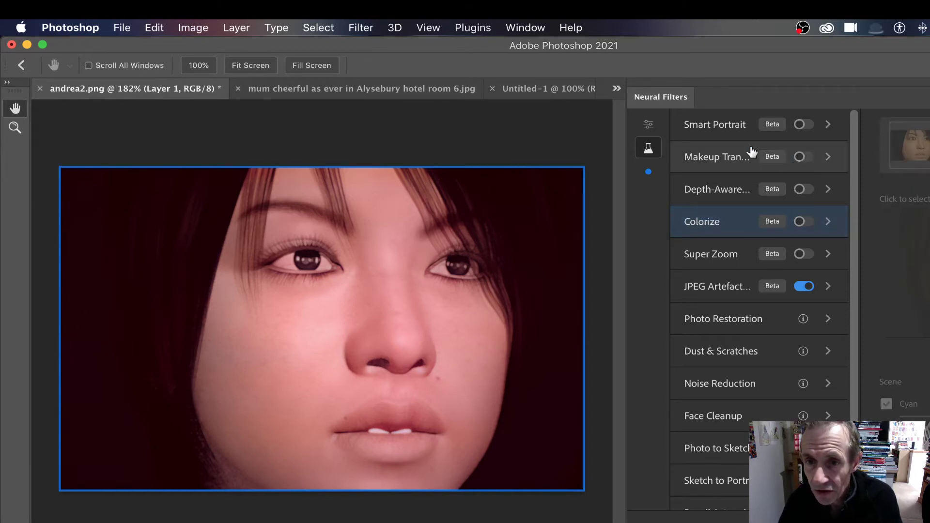
left_click(803, 286)
Turn on Style Transfer from the Featured filters, repainting the portrait in purple, cyan and green
left_click(648, 125)
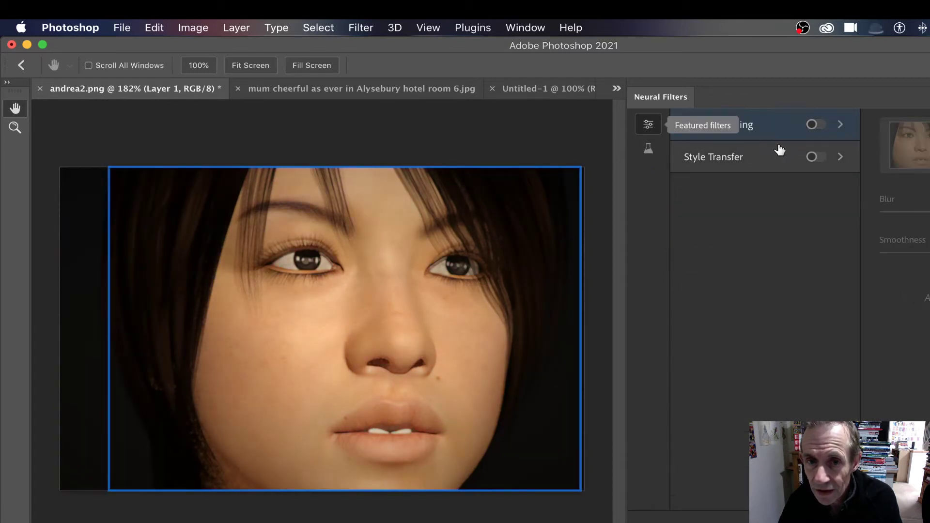
left_click(720, 163)
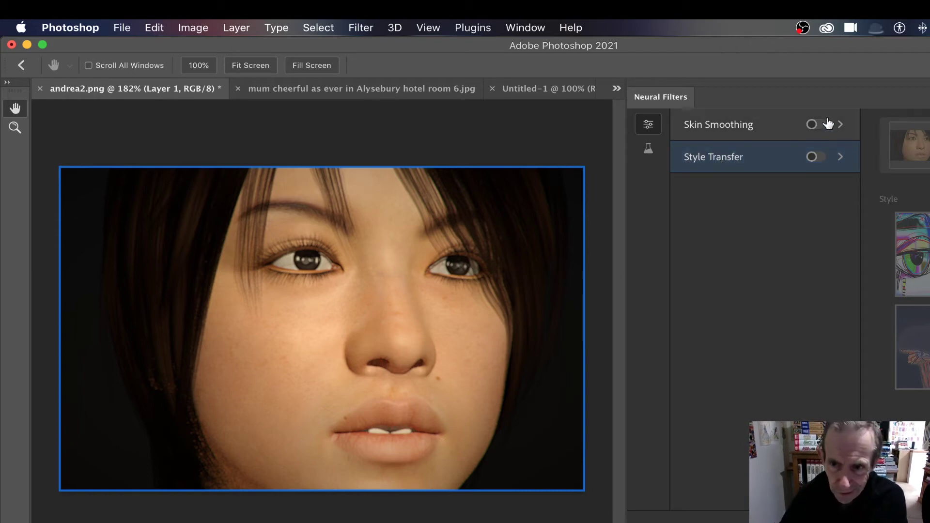
left_click(817, 157)
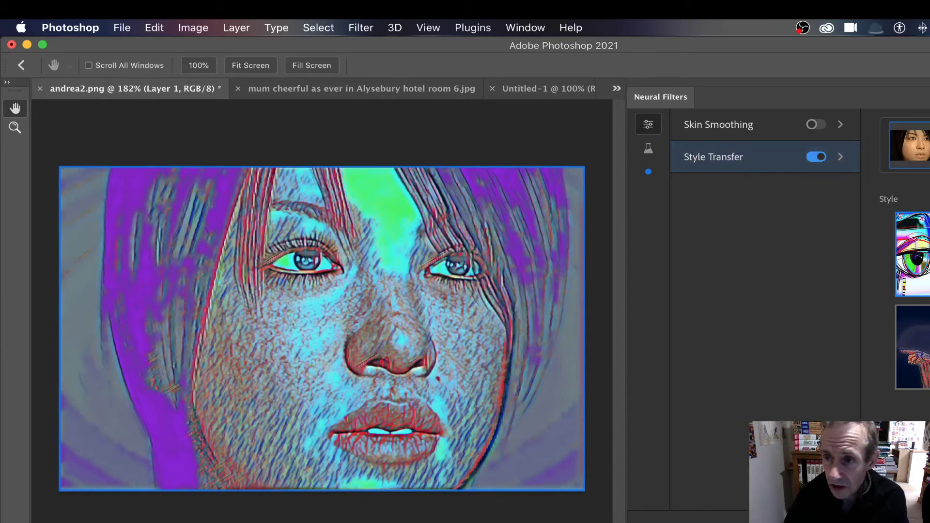
Tick Preserve color in the Style Transfer settings for a muted, near-natural look
scroll(904, 291, "down", 1)
scroll(905, 291, "down", 1)
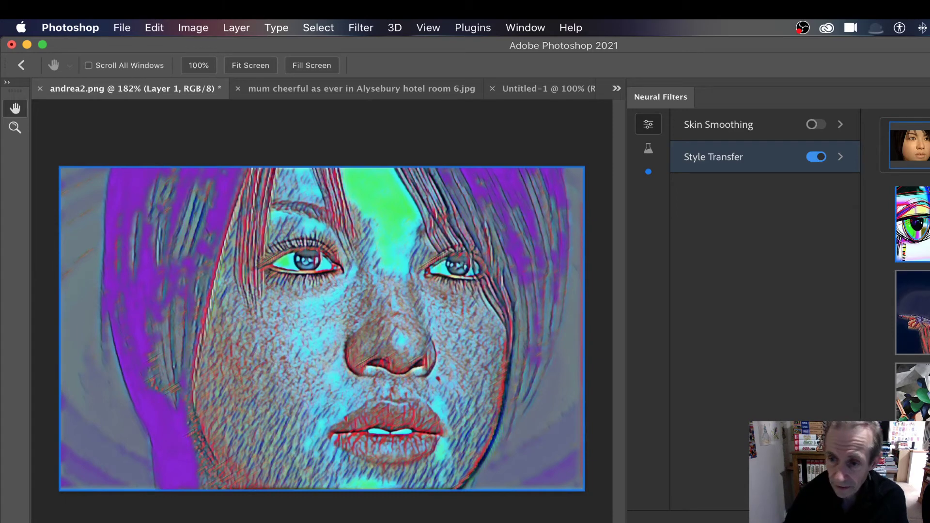
scroll(910, 301, "down", 10)
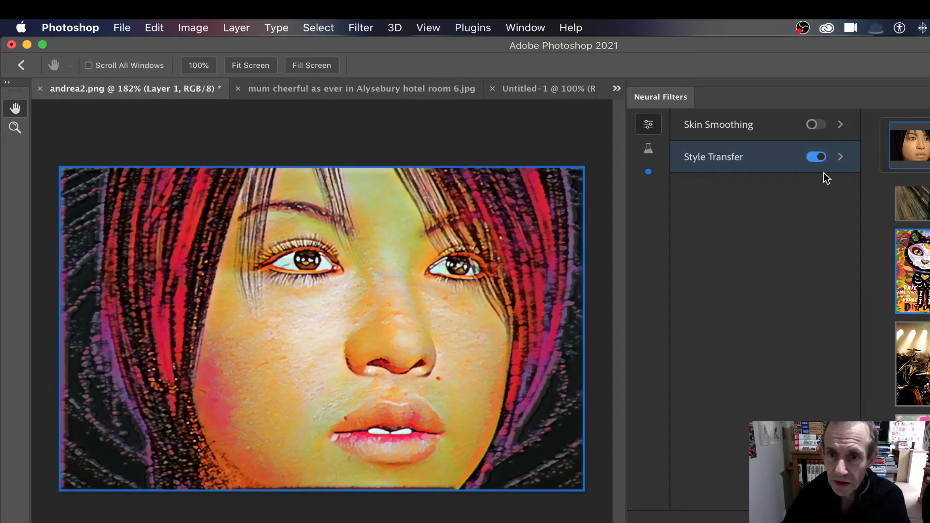
scroll(912, 290, "down", 15)
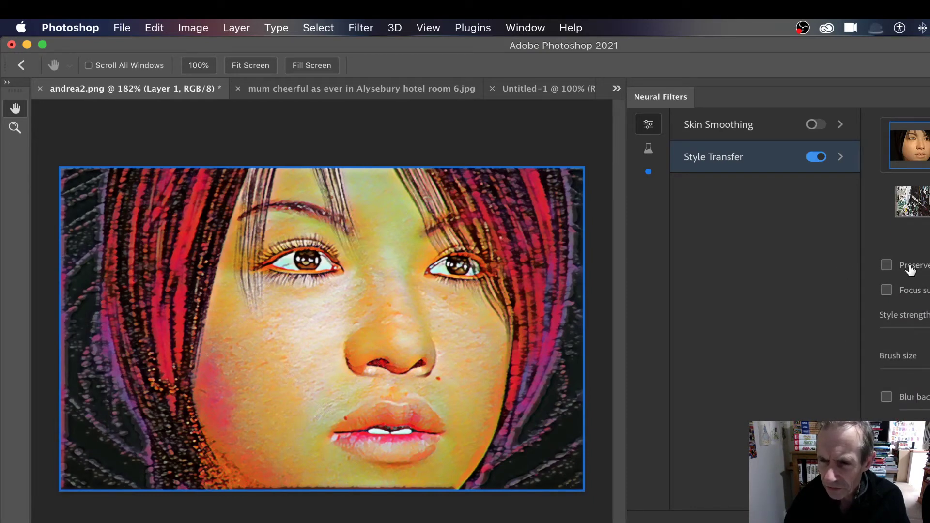
left_click(886, 265)
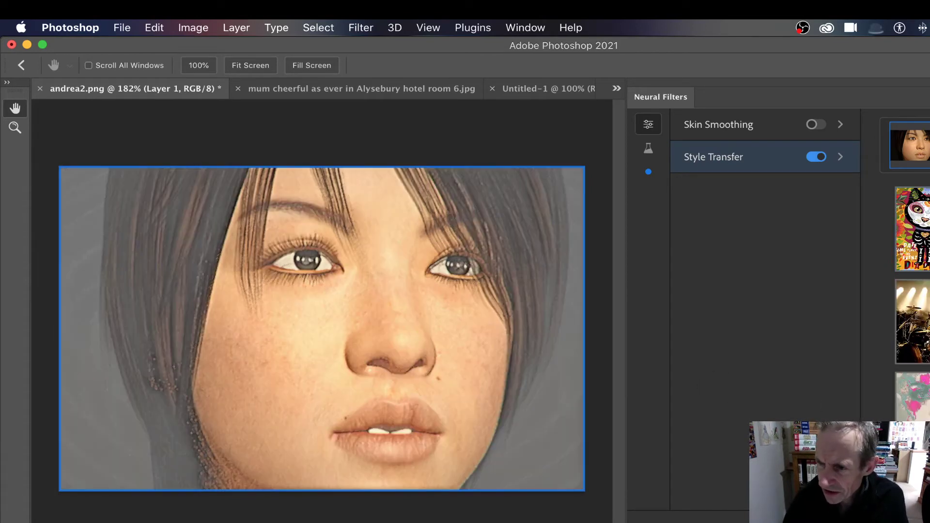
Untick Preserve color and adjust Style strength for a teal-and-gold engraved style
scroll(911, 291, "down", 10)
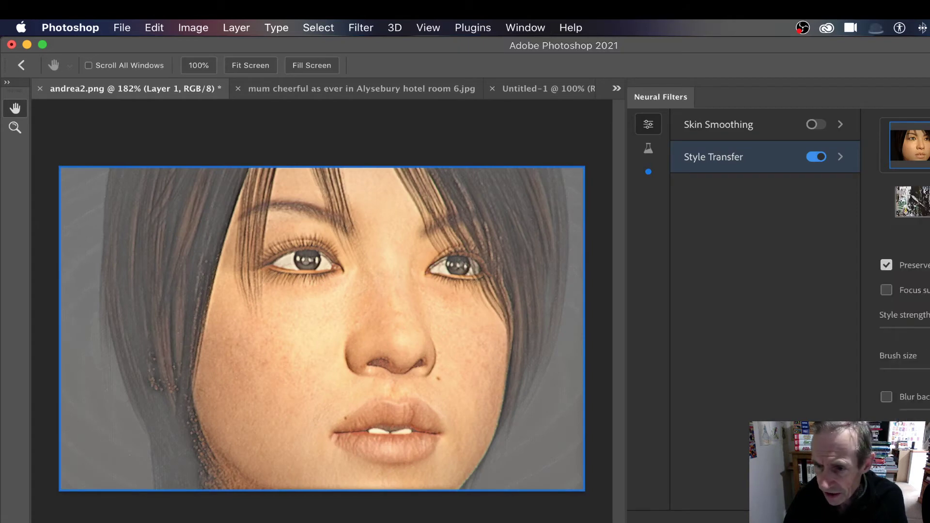
left_click(887, 268)
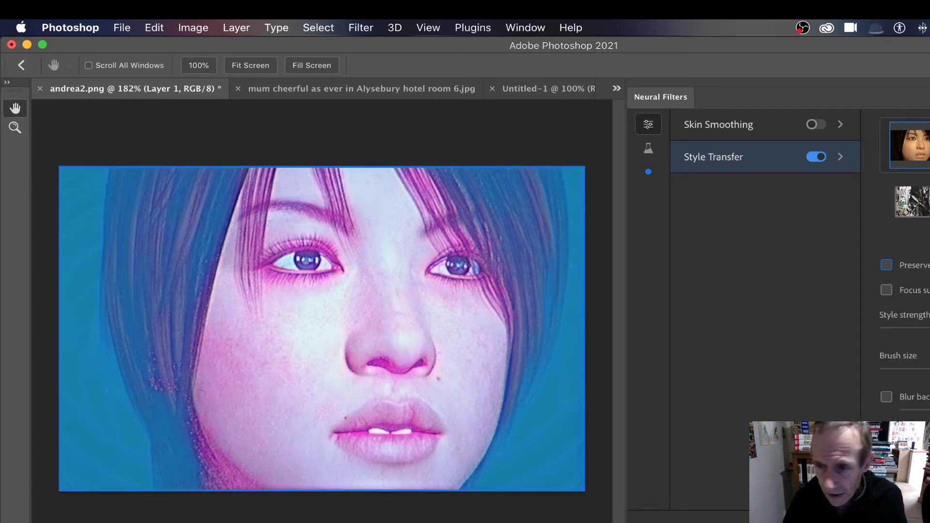
scroll(911, 300, "up", 5)
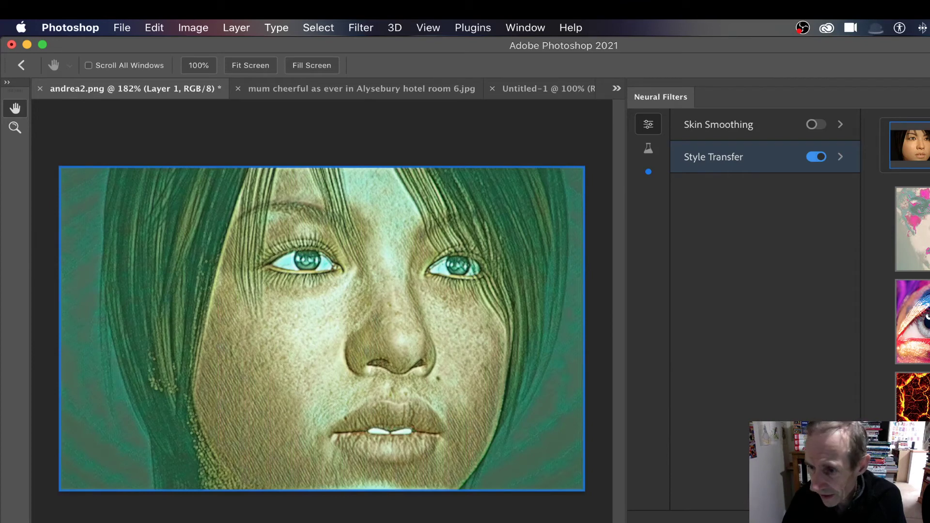
scroll(912, 304, "down", 5)
scroll(905, 305, "down", 5)
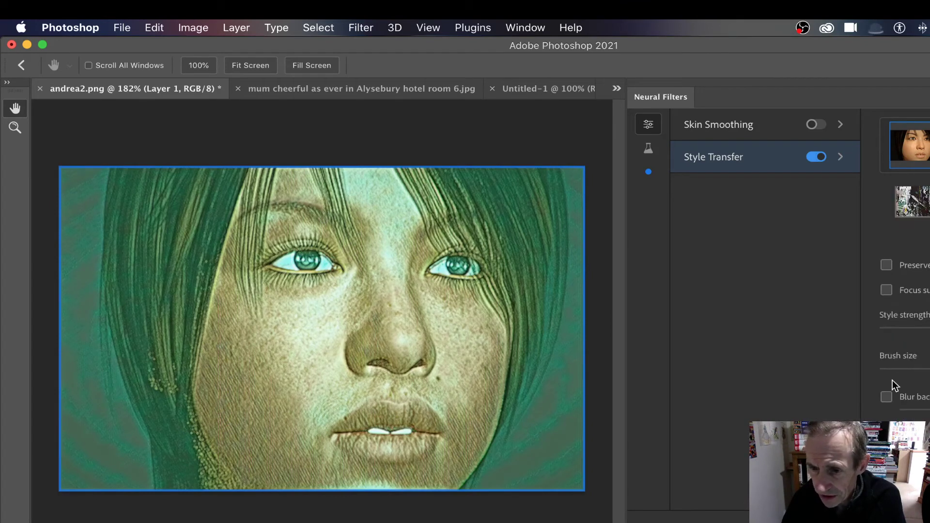
left_click(908, 328)
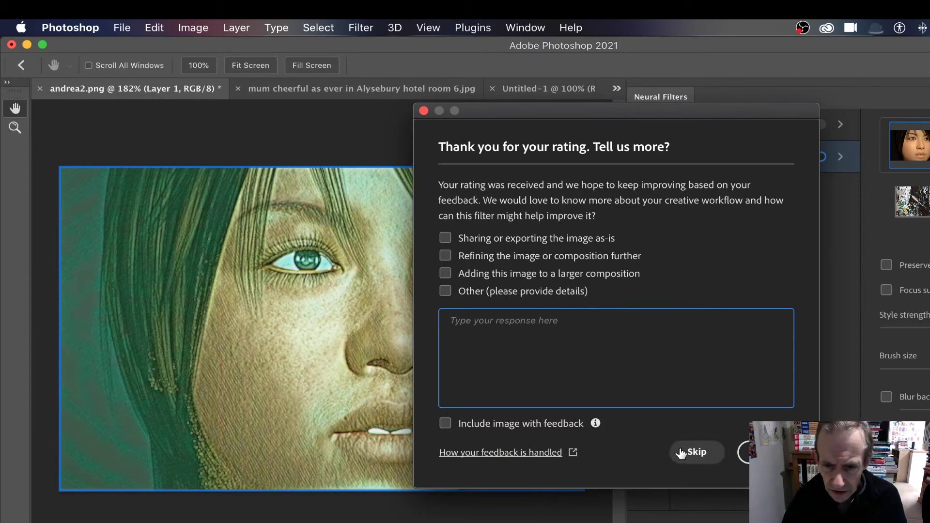
Skip the feedback dialog, keeping Style Transfer on with the engraved portrait
left_click(696, 452)
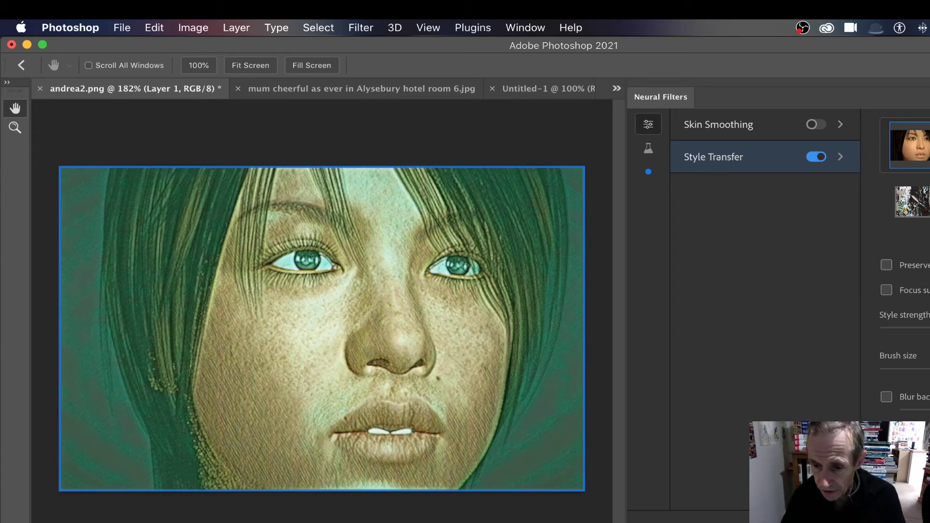
Apply the green Style Transfer as a Neural Filters smart filter on Layer 0, and toggle its visibility to compare against the original
left_click(816, 156)
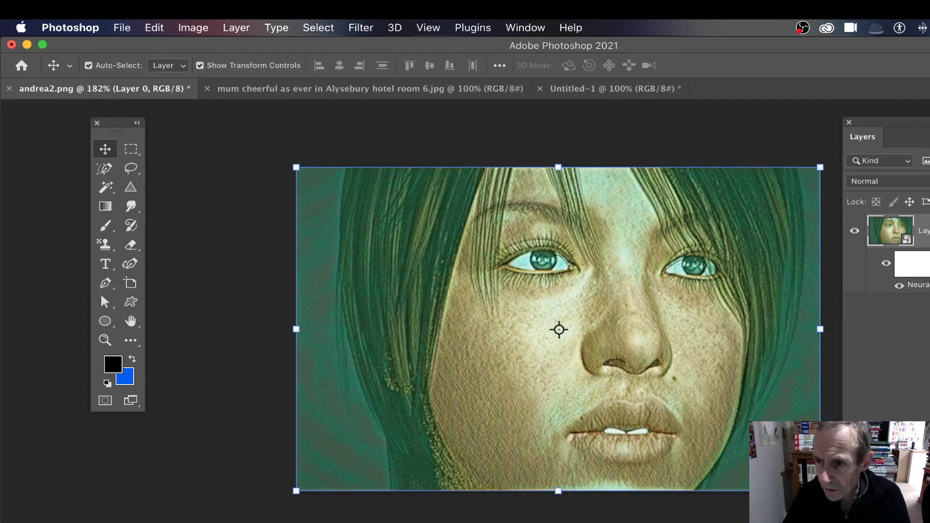
left_click(886, 263)
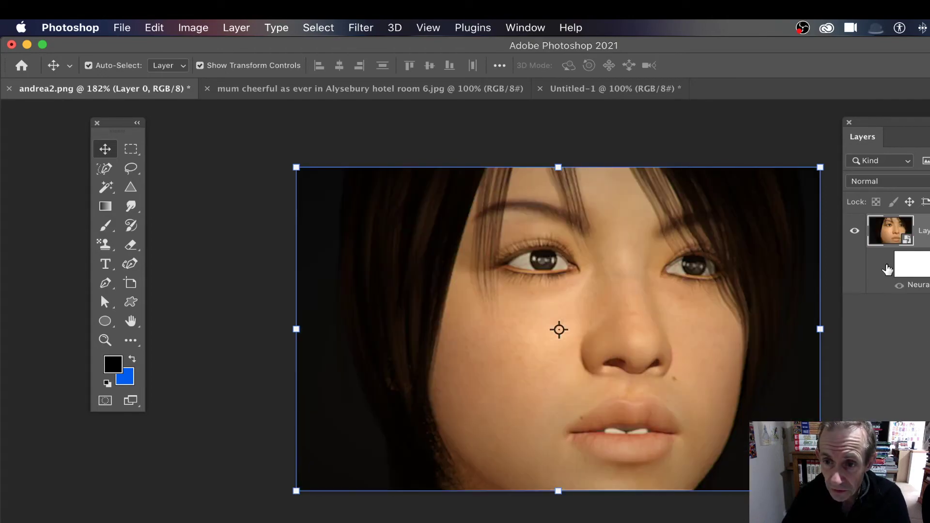
left_click(886, 263)
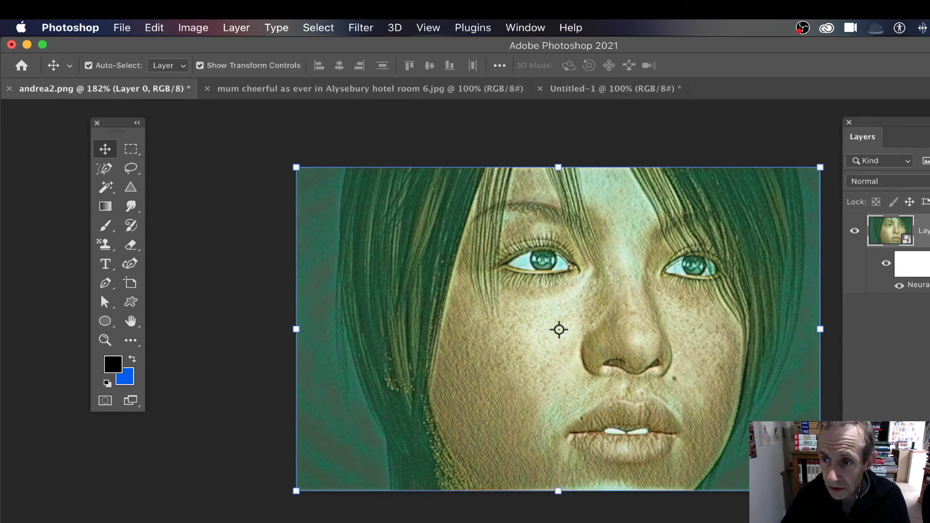
double_click(926, 285)
left_click_drag(765, 273, 782, 171)
left_click(761, 192)
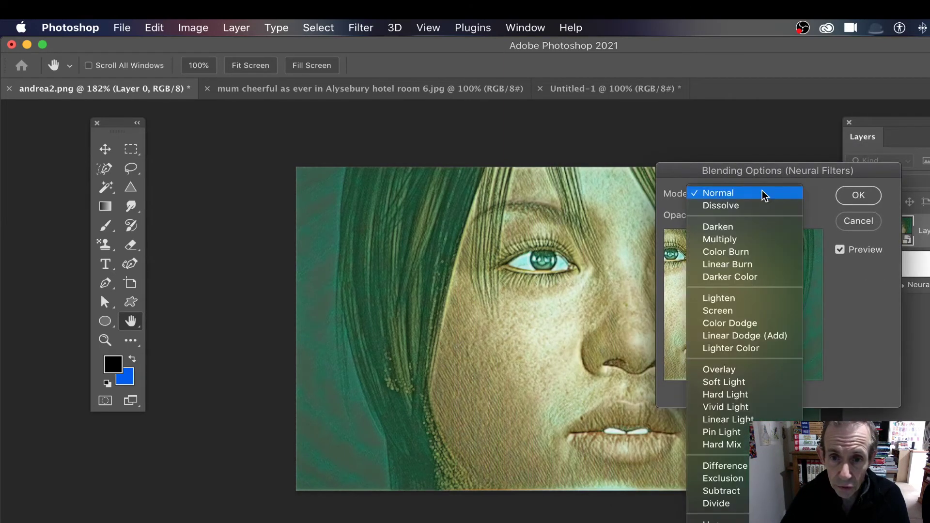
left_click(751, 371)
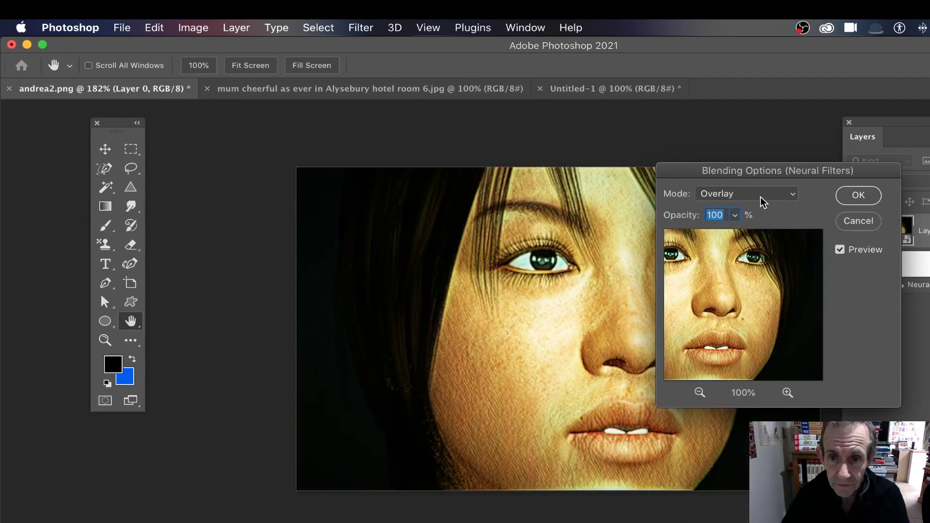
left_click(761, 196)
left_click(747, 292)
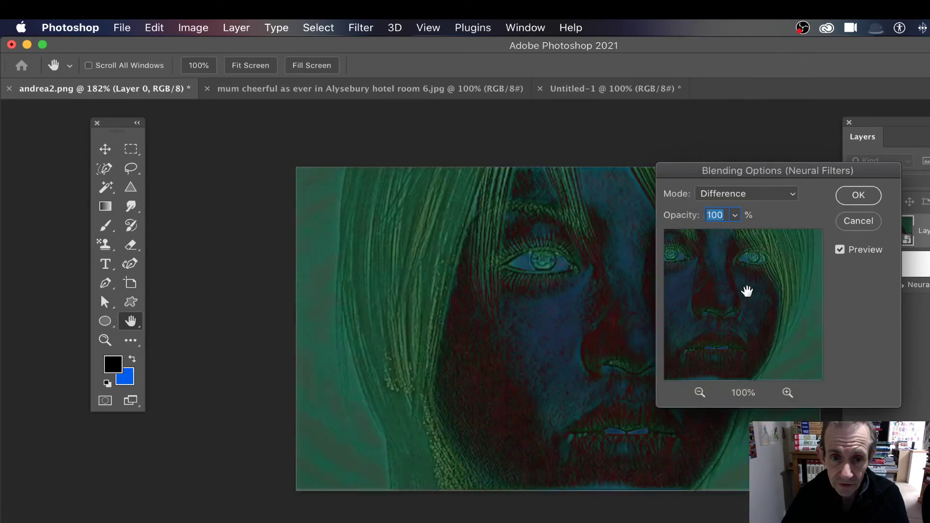
left_click(746, 196)
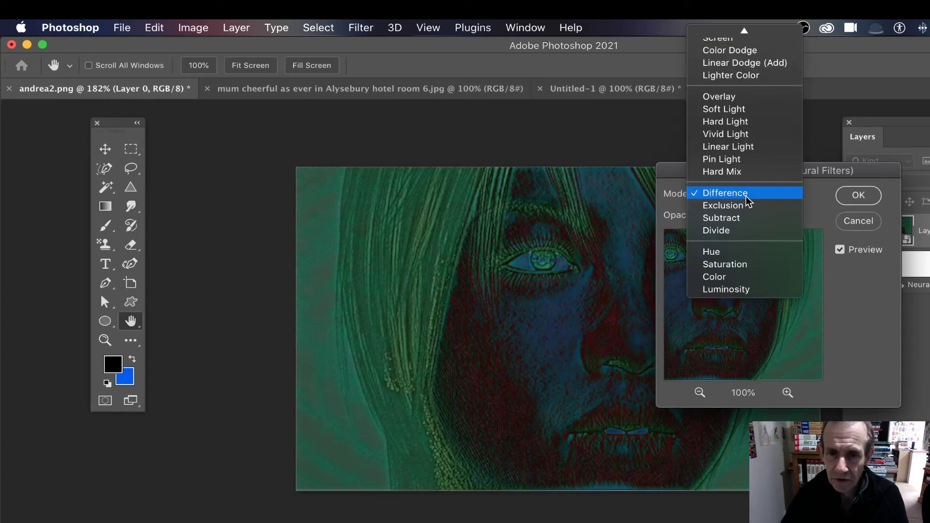
left_click(728, 136)
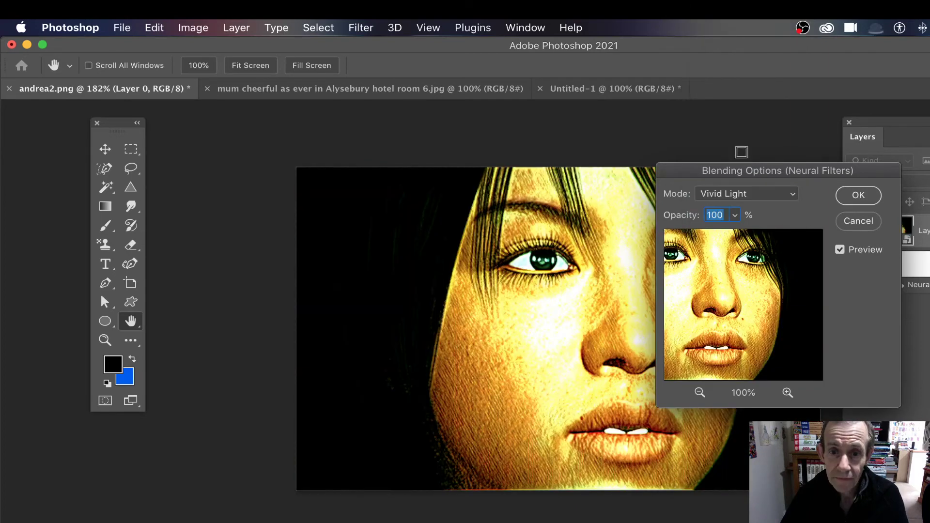
left_click_drag(730, 170, 873, 182)
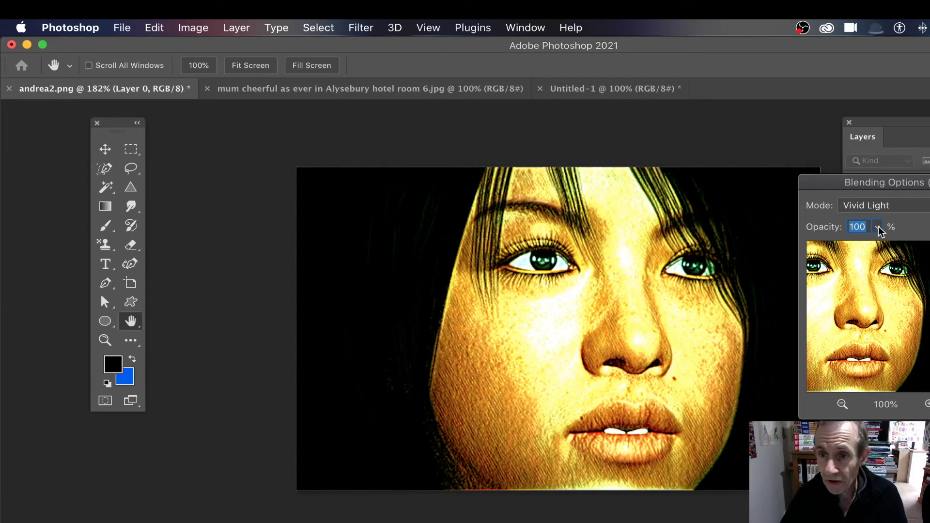
left_click_drag(879, 225, 836, 243)
left_click(922, 210)
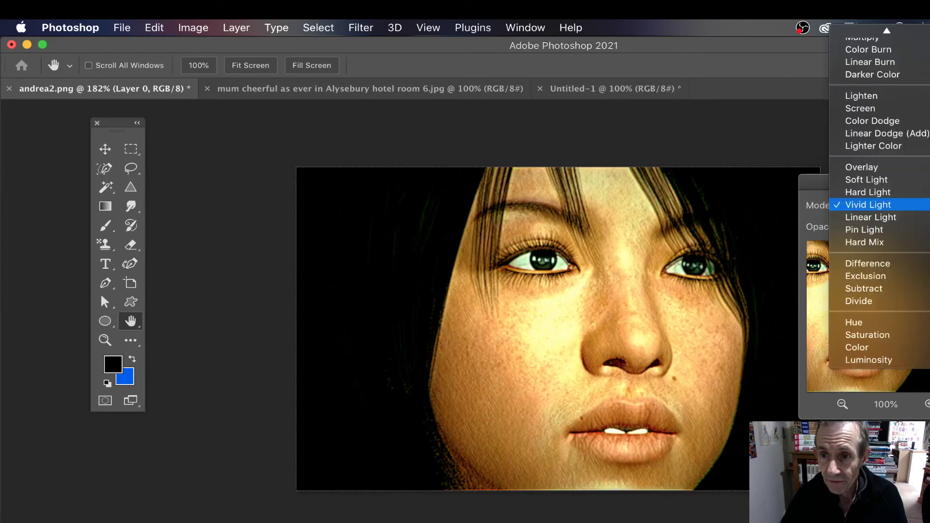
left_click(867, 31)
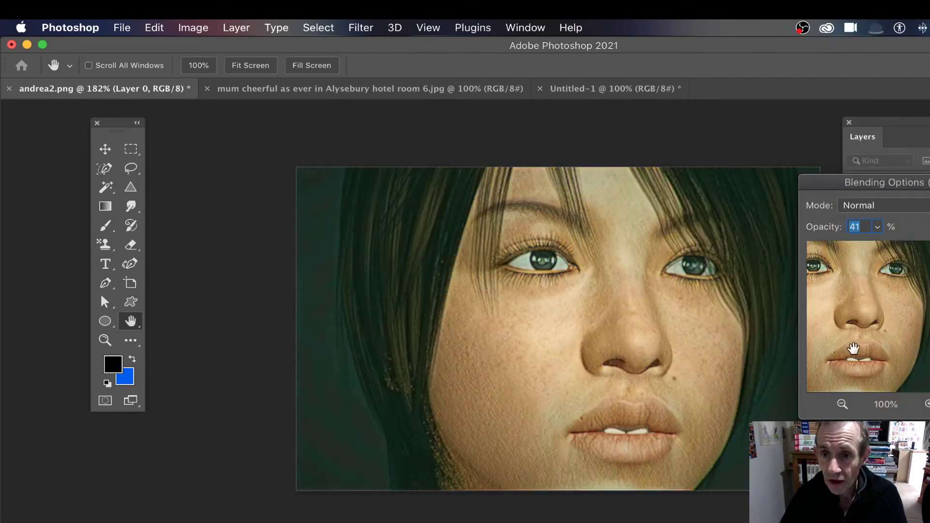
key("Return")
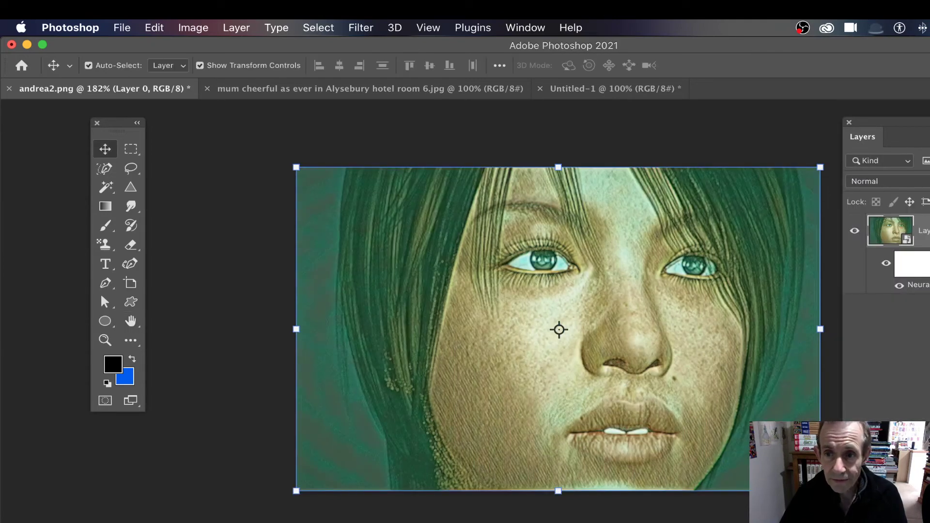
left_click(413, 92)
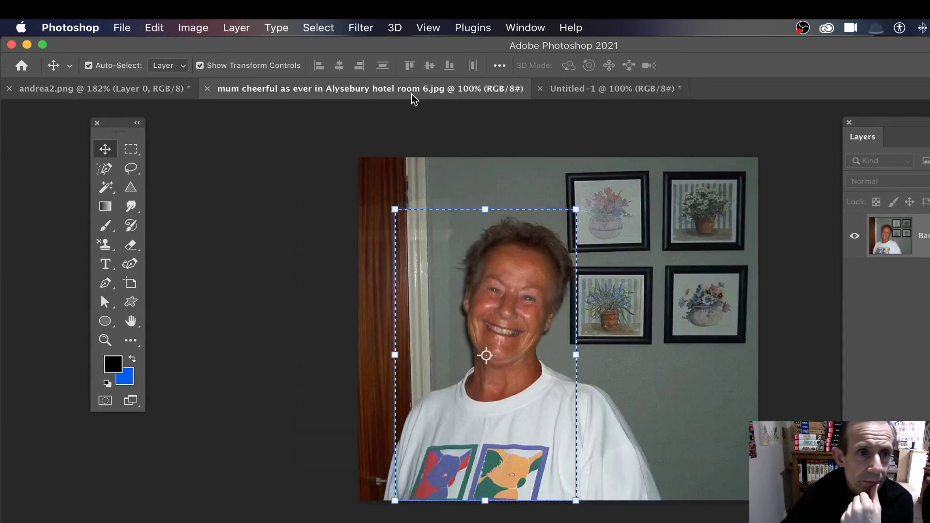
left_click(611, 89)
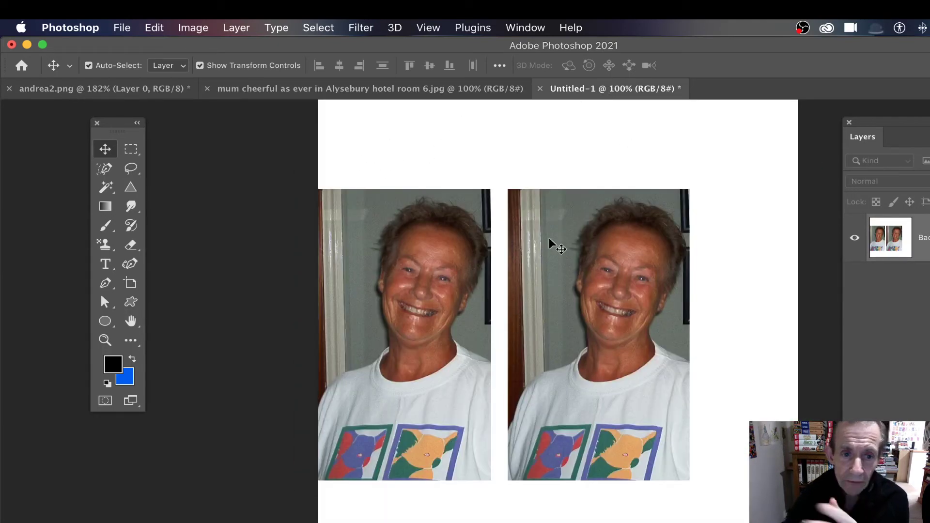
left_click(331, 92)
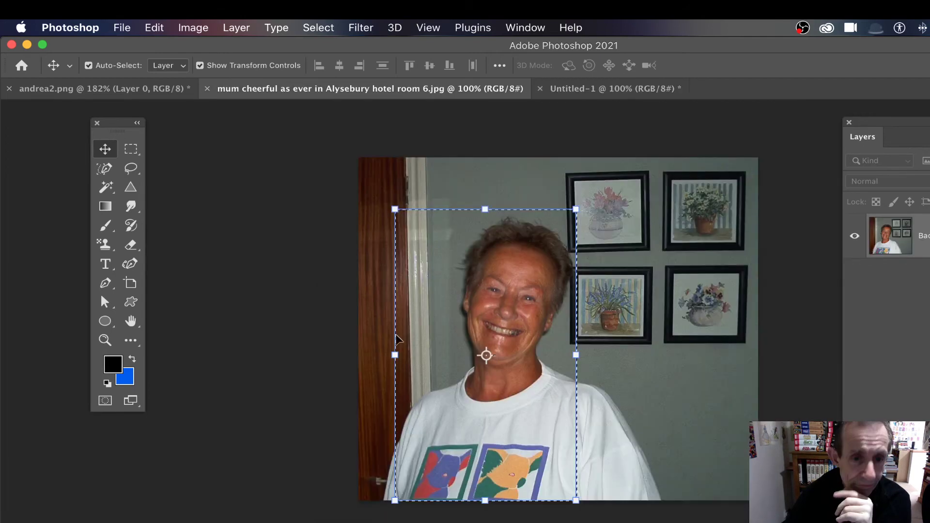
left_click(625, 90)
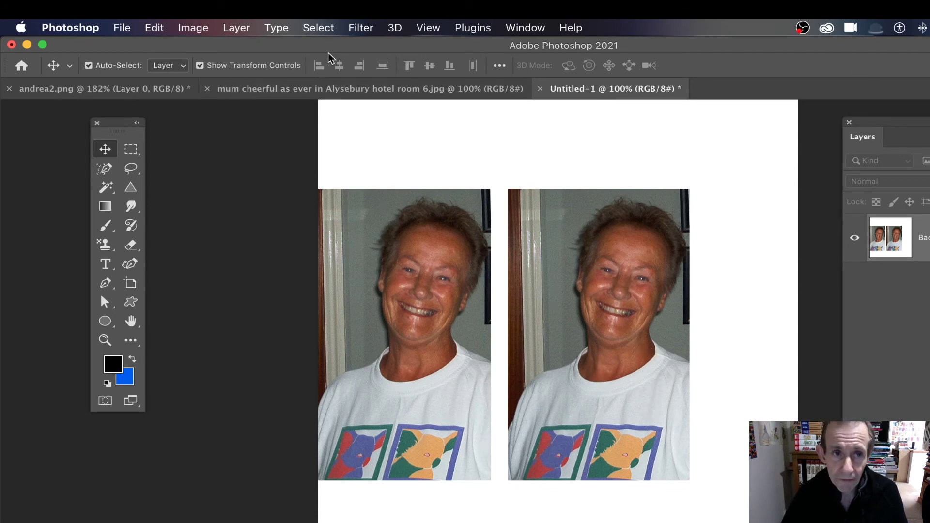
Open Neural Filters on Untitled-1, preview Style Transfer, then switch it back off
left_click(361, 27)
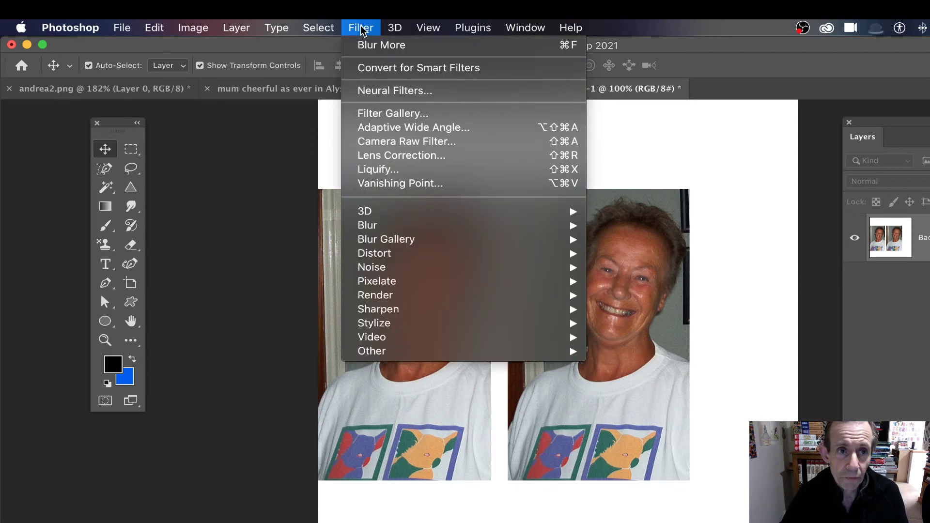
left_click(397, 93)
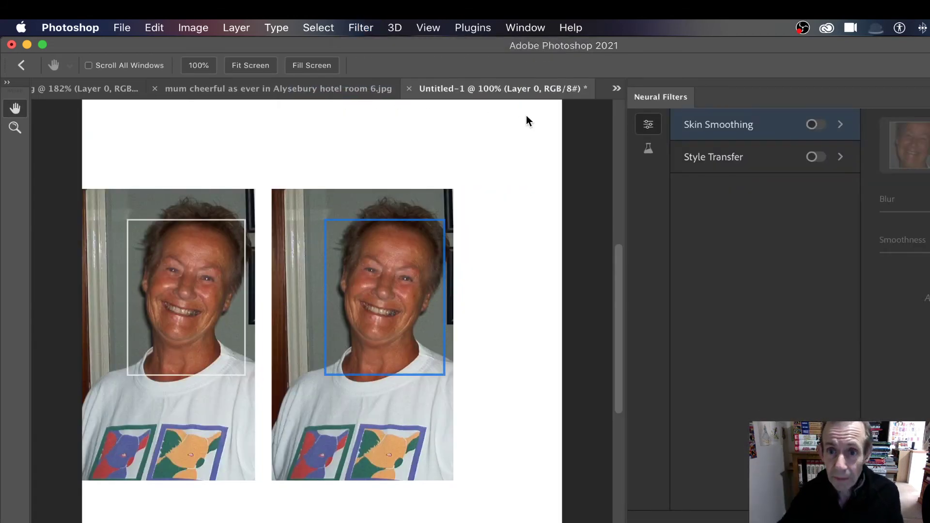
left_click(736, 157)
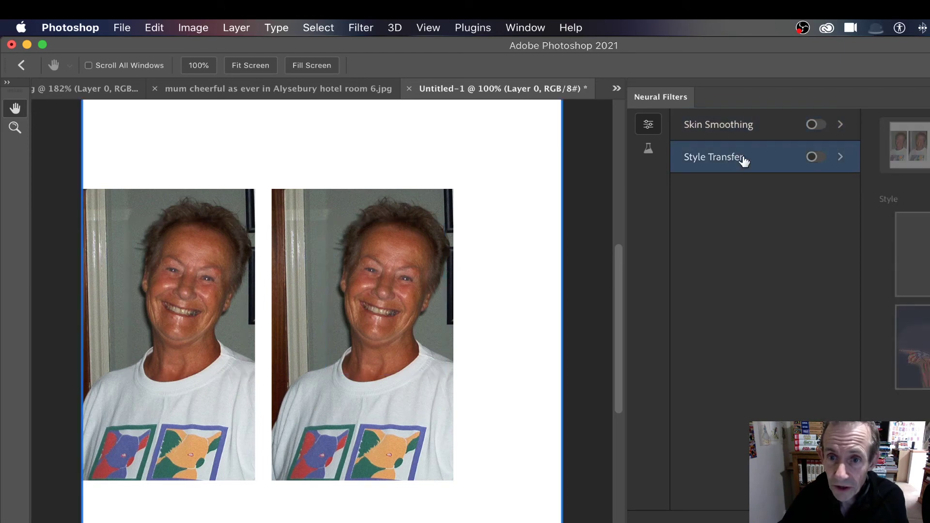
left_click(824, 161)
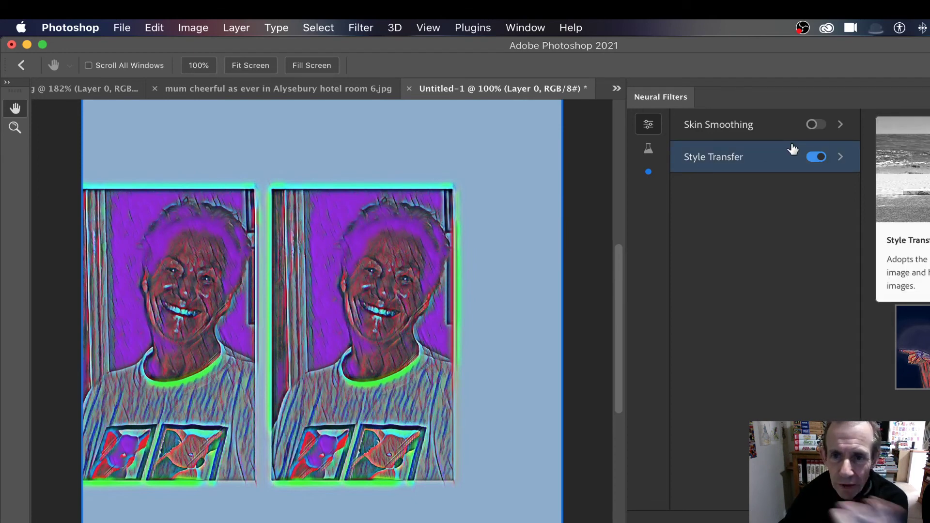
left_click(816, 157)
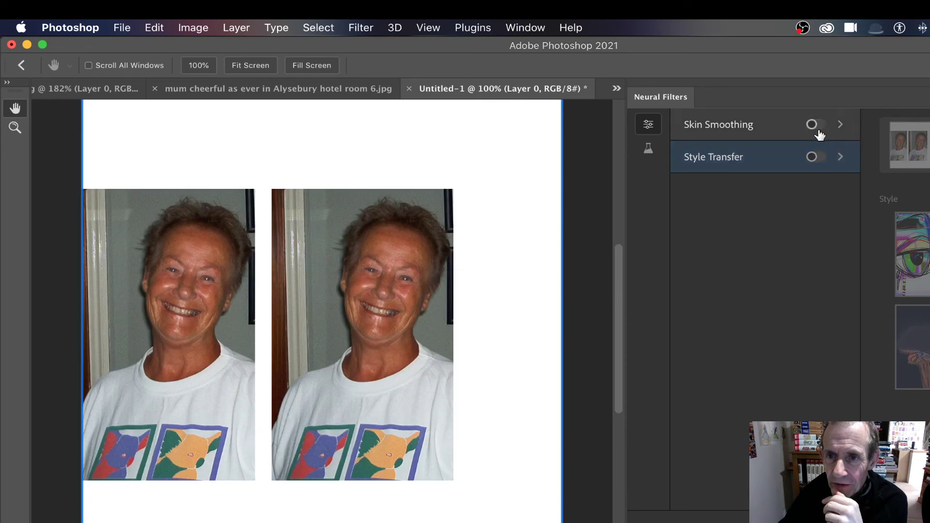
left_click(710, 127)
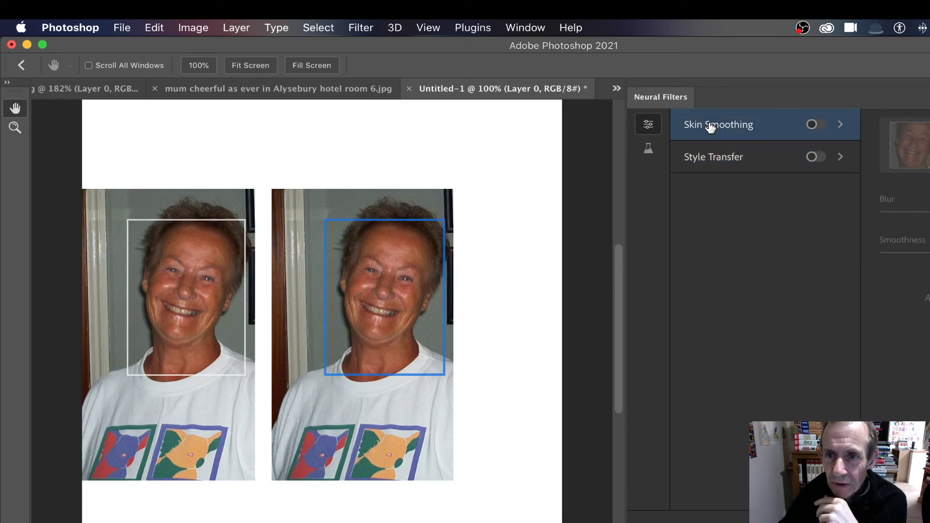
mouse_move(710, 127)
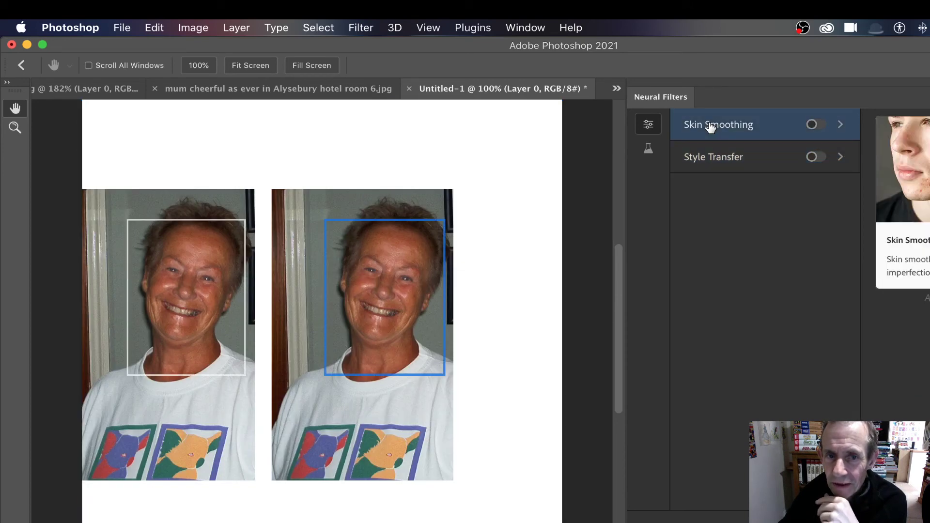
left_click(823, 128)
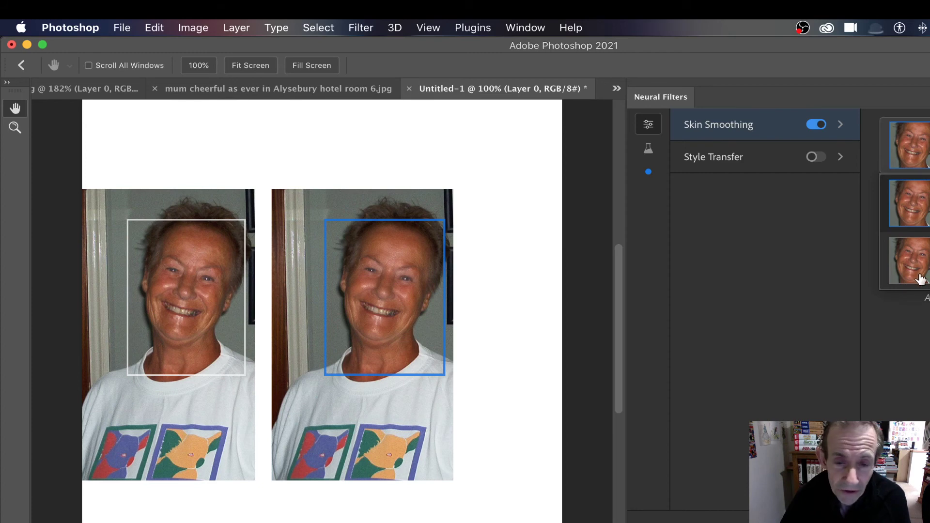
left_click(925, 206)
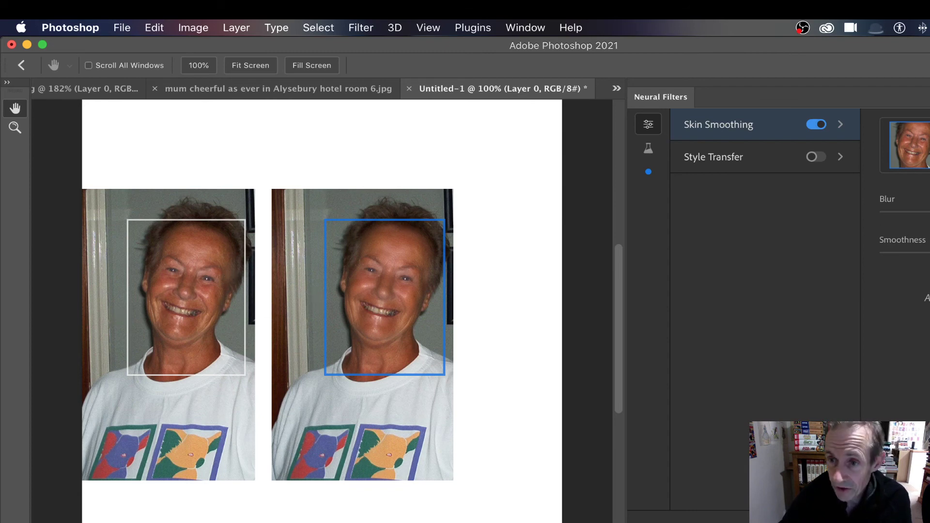
left_click(816, 125)
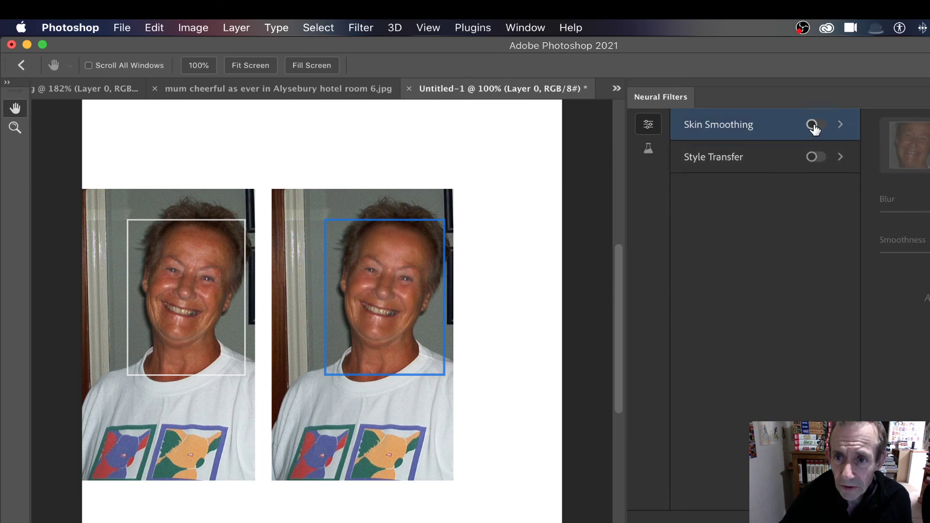
Switch on the beta Colorize filter to preview muted colour on both photos
left_click(649, 148)
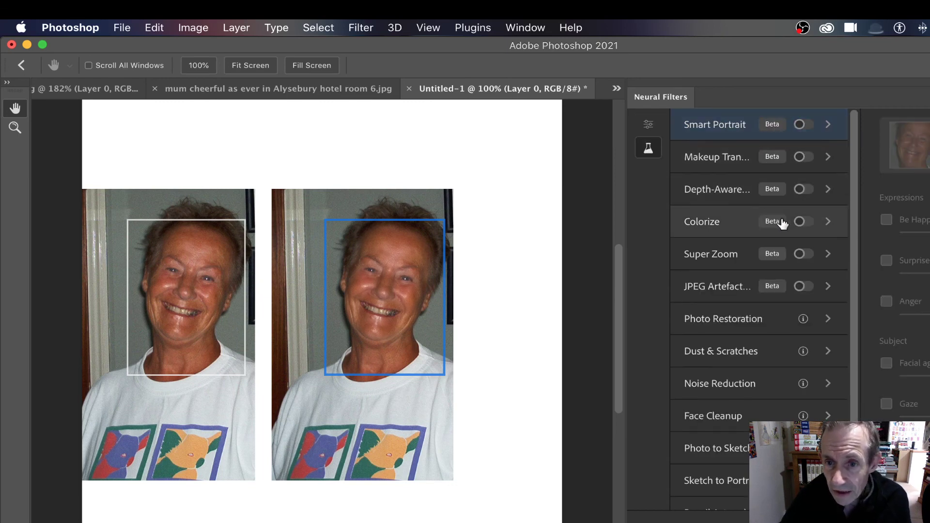
left_click(711, 224)
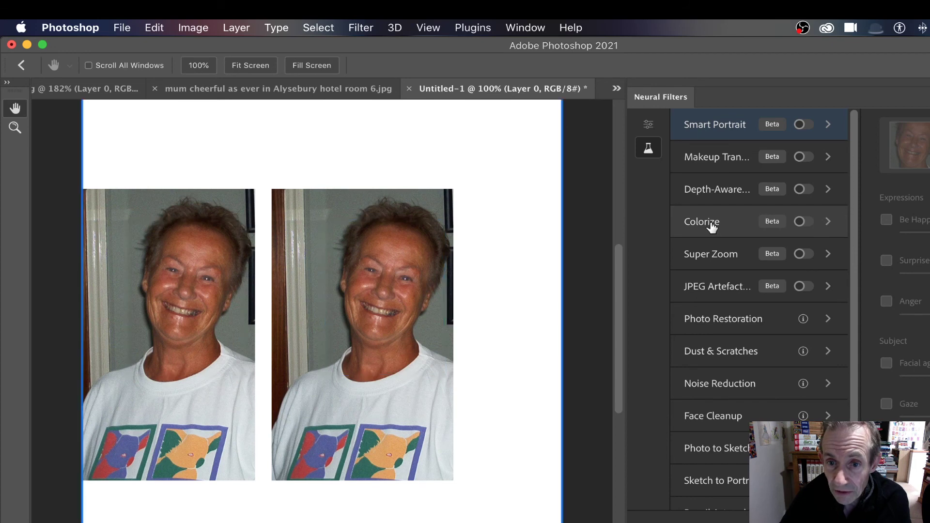
left_click(804, 222)
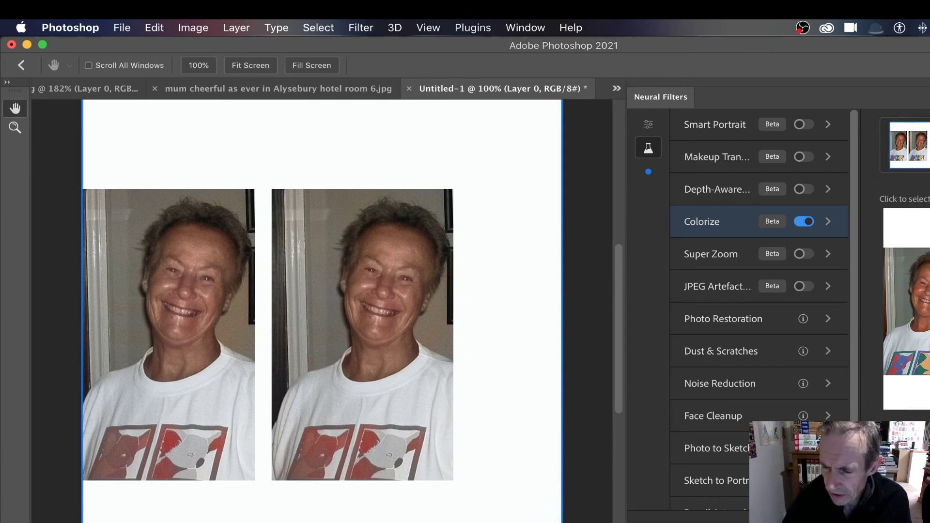
Exit Neural Filters without keeping Colorize and draw a rectangular selection over the left photo
key("Return")
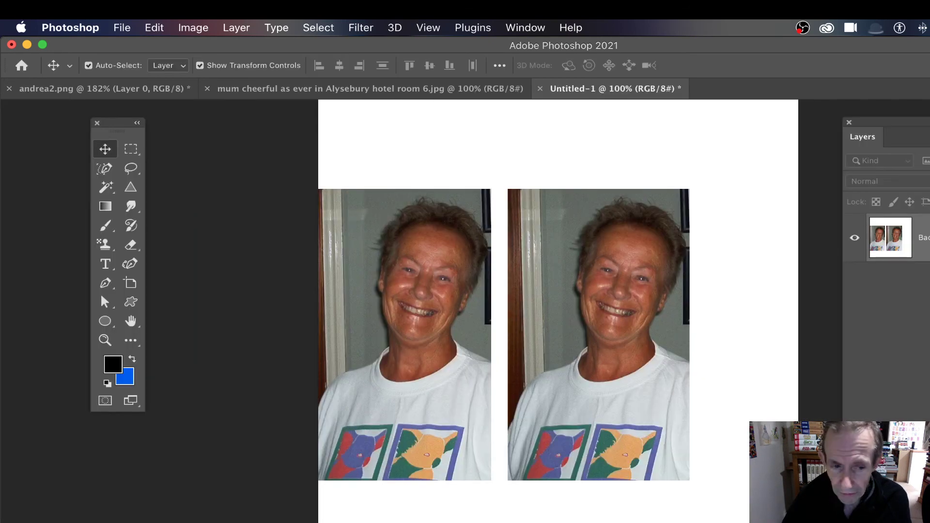
left_click(134, 153)
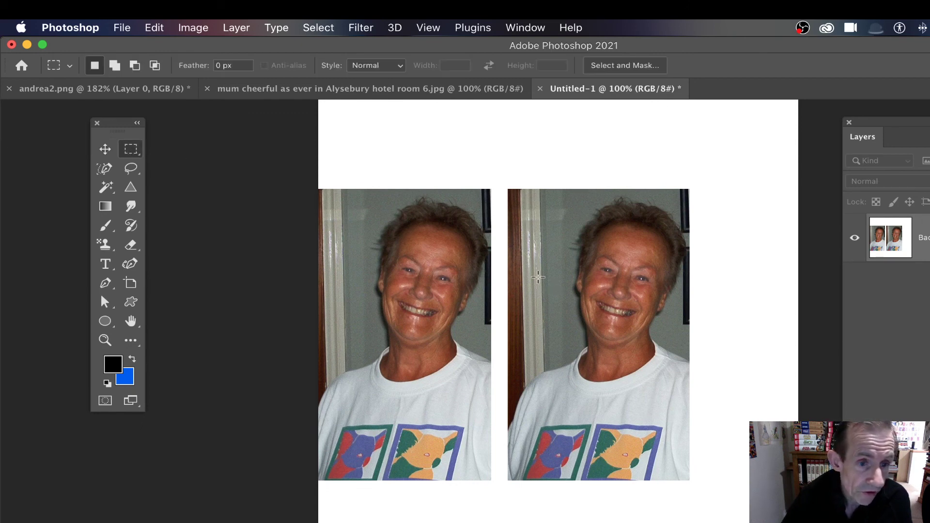
left_click_drag(339, 198, 483, 443)
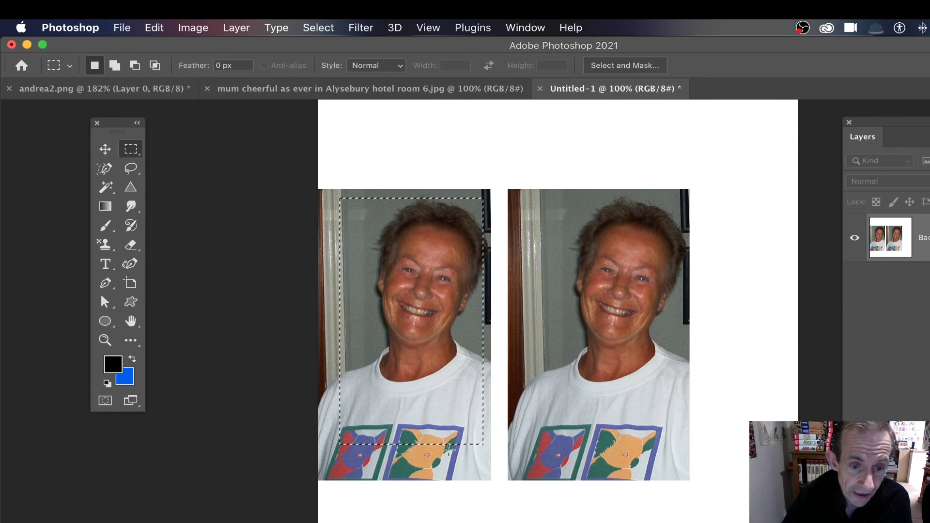
Reopen Neural Filters limited to the selection and switch on Style Transfer
left_click(367, 28)
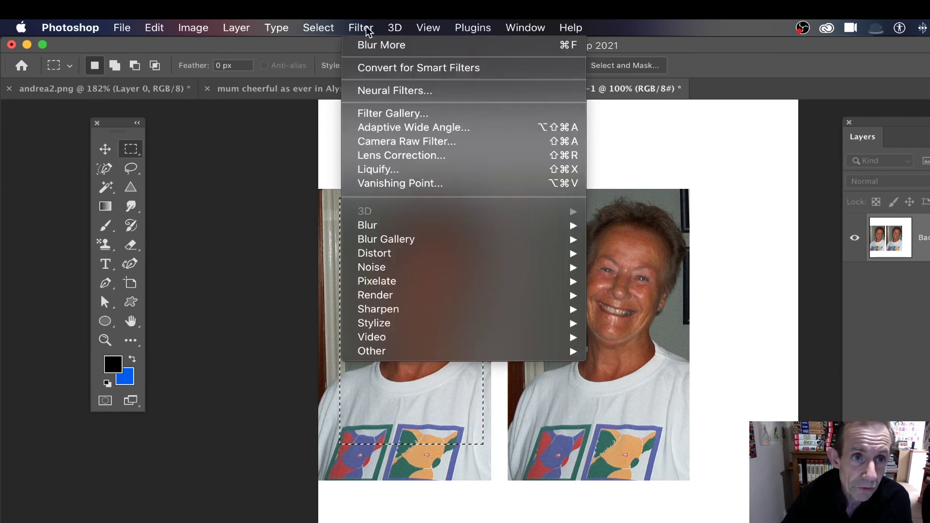
left_click(426, 91)
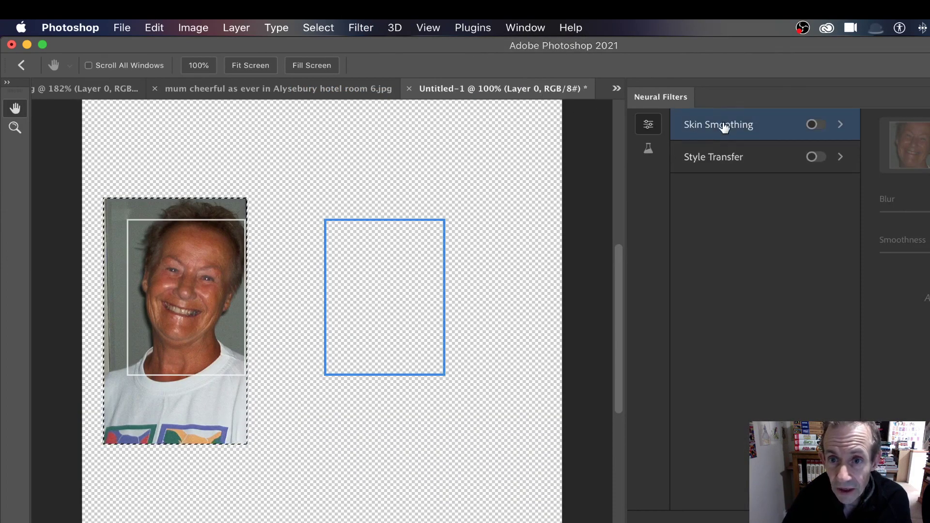
left_click(821, 156)
left_click(819, 157)
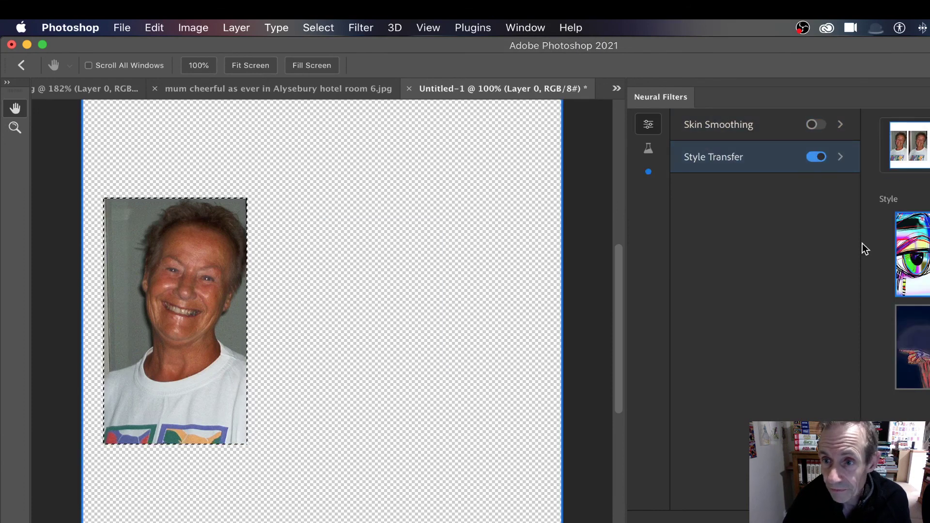